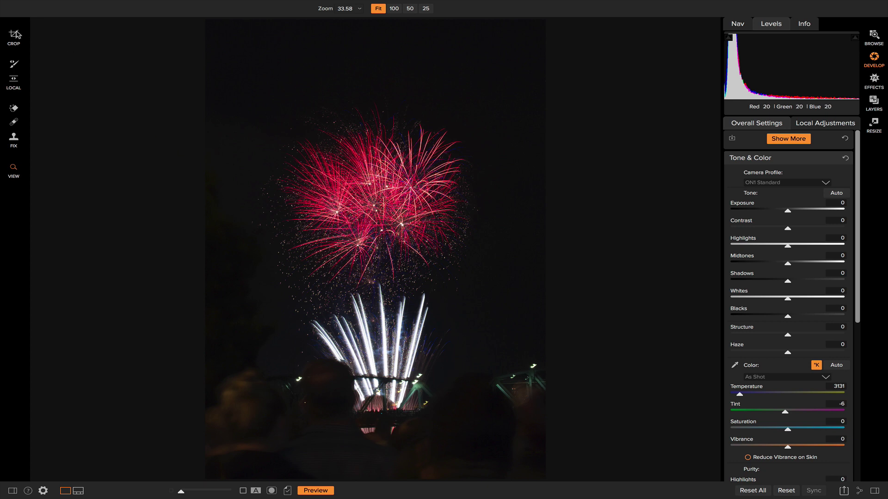
- Crop tighter around the red and white bursts, keeping the portrait proportions locked
left_click(14, 36)
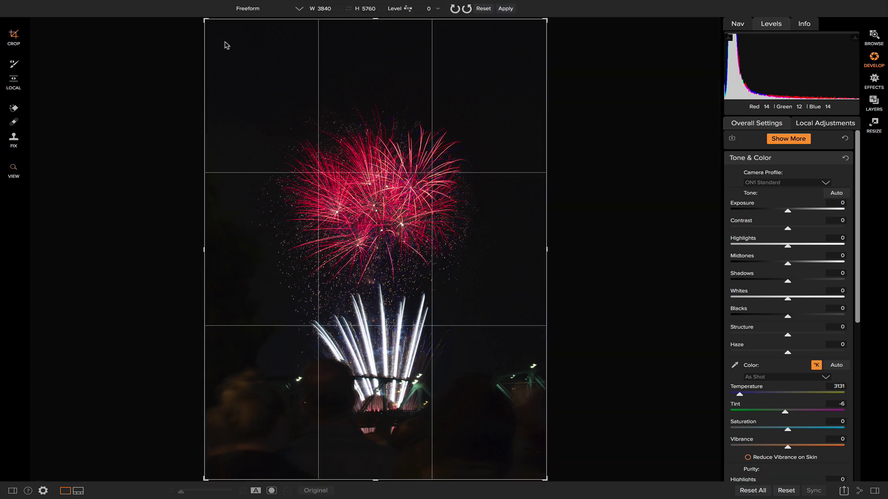
key("shift")
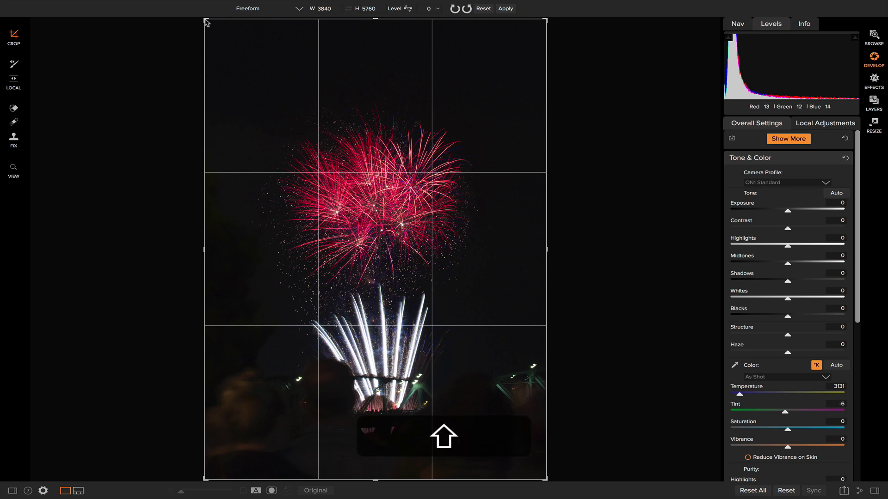
left_click_drag(211, 27, 255, 84)
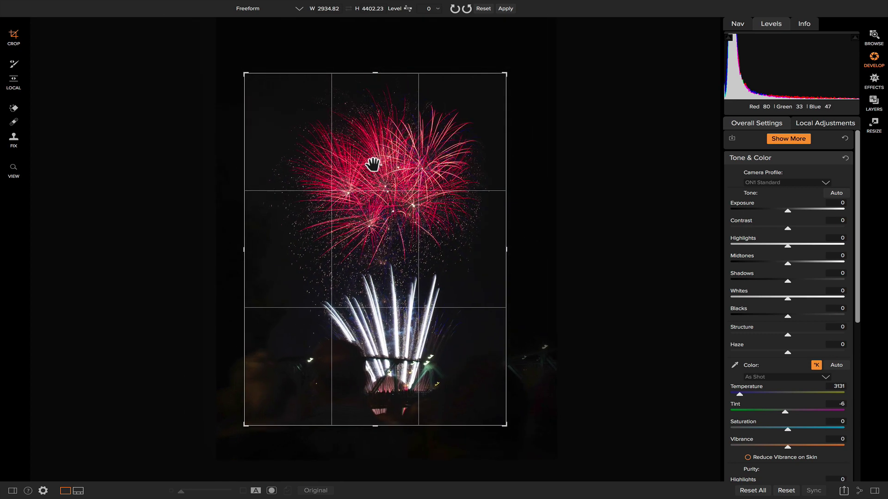
left_click_drag(366, 170, 366, 179)
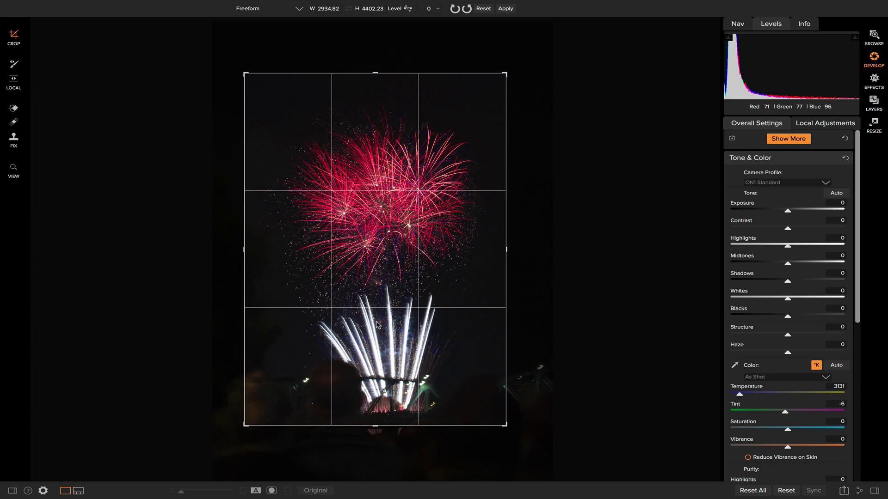
key("Return")
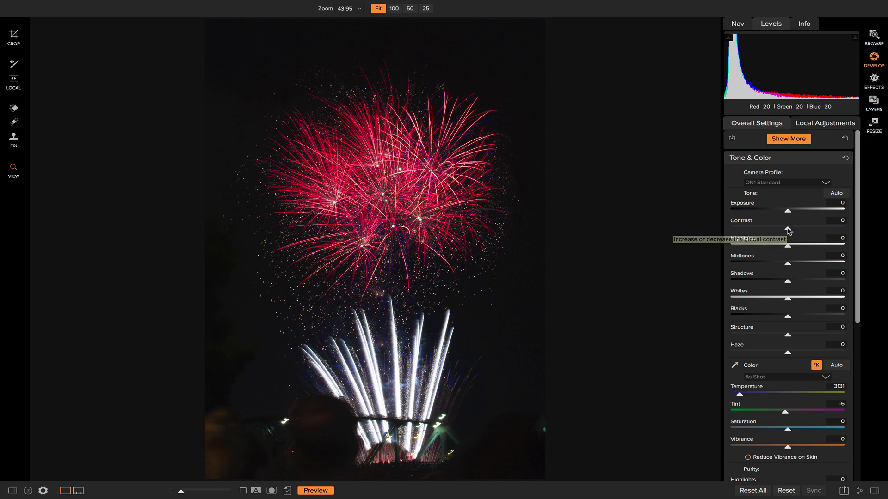
- Raise Contrast to 15 and Midtones to 7 in Tone & Color
mouse_move(788, 230)
left_mouse_down()
mouse_move(807, 232)
mouse_move(765, 230)
mouse_move(814, 230)
mouse_move(798, 232)
left_mouse_up()
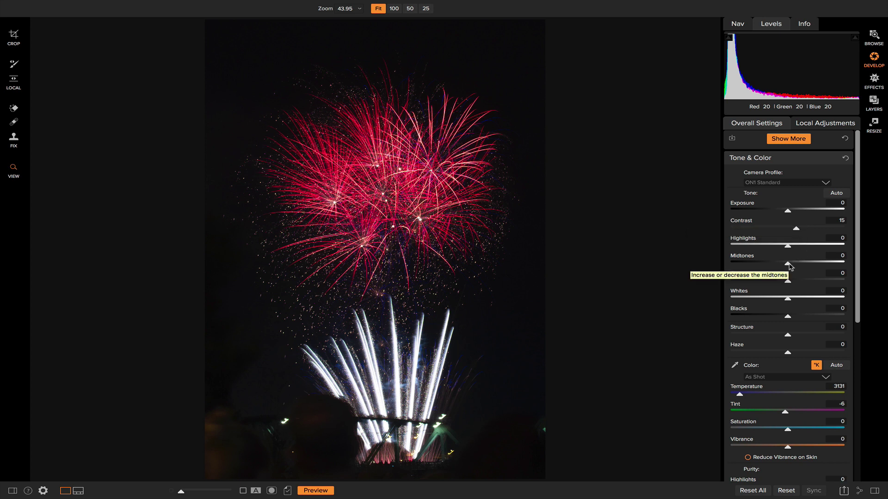
left_click_drag(789, 266, 793, 283)
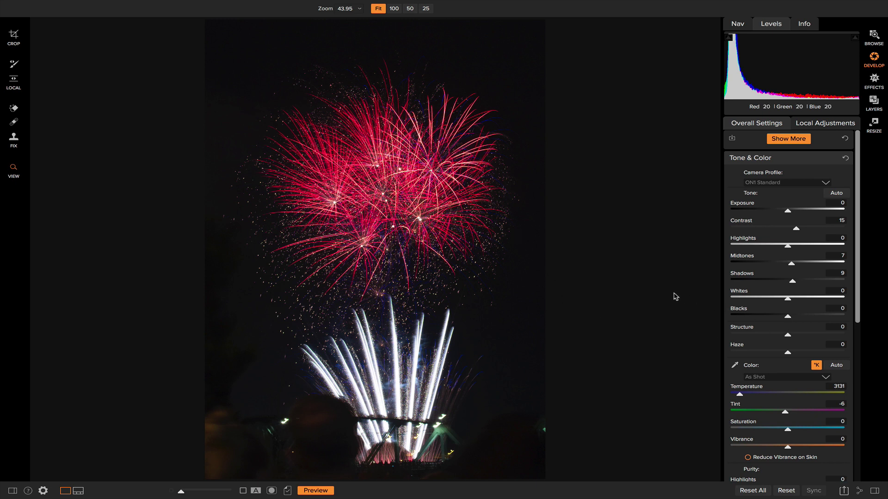
- With the clipping overlay shown, lower the Blacks slider to -7
key("j")
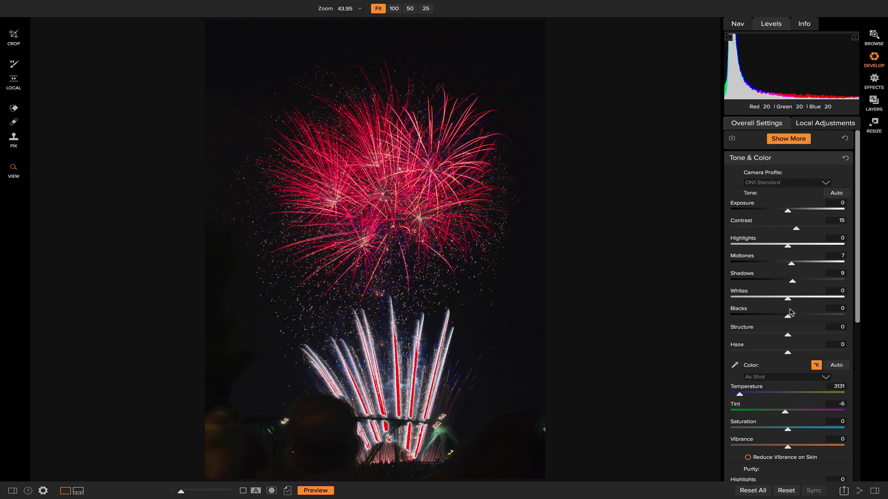
left_click_drag(788, 318, 784, 319)
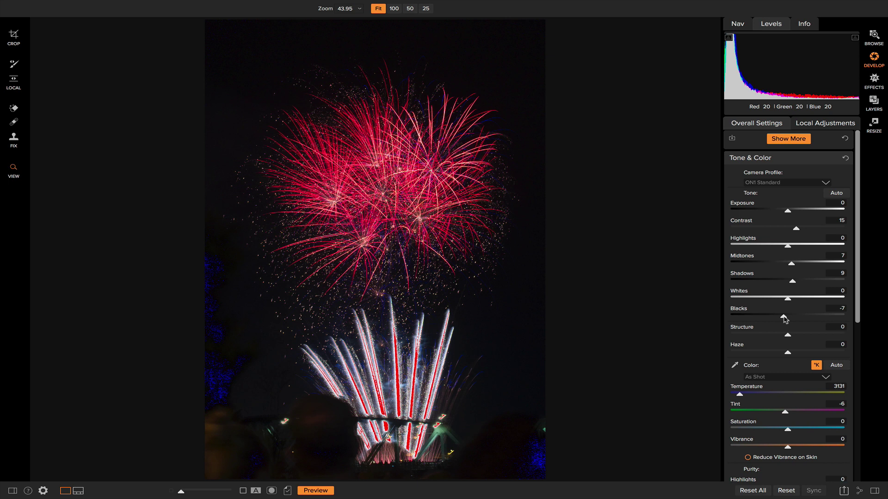
left_click_drag(785, 319, 785, 319)
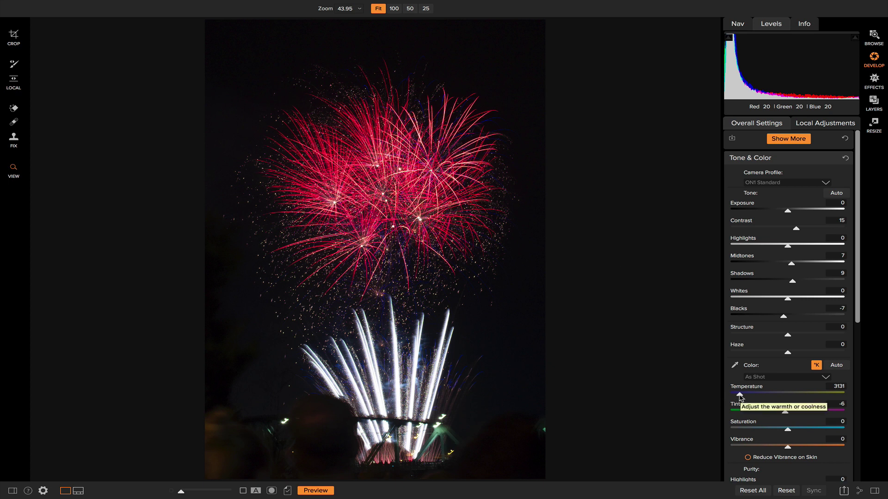
- Warm Temperature to 3280 and compare the edit with the original using the preview toggle
left_click_drag(739, 396, 743, 398)
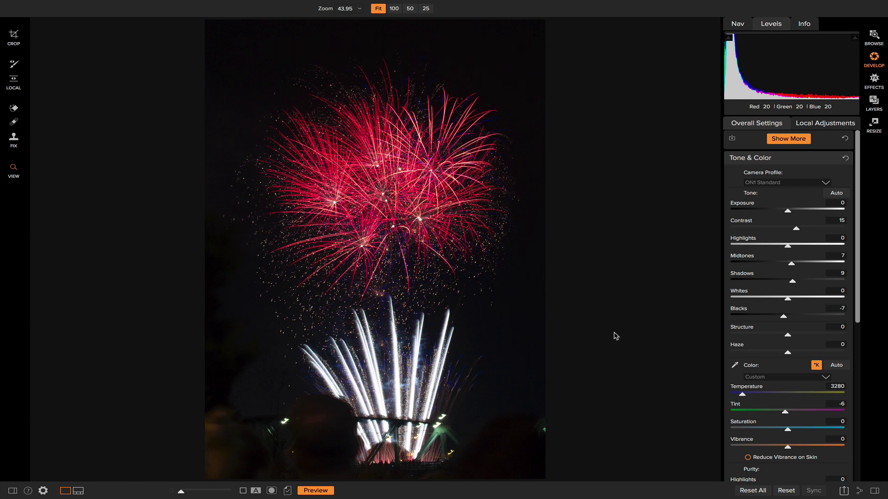
key("backslash")
key("backslash")
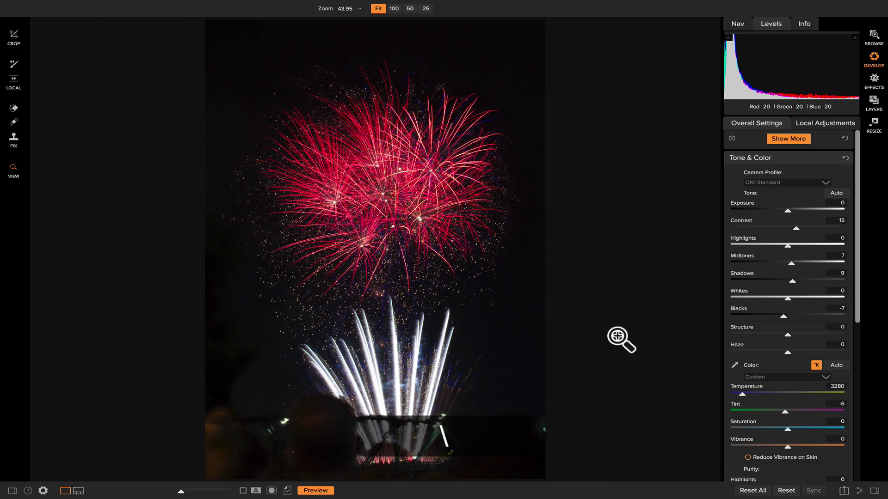
key("backslash")
key("backslash")
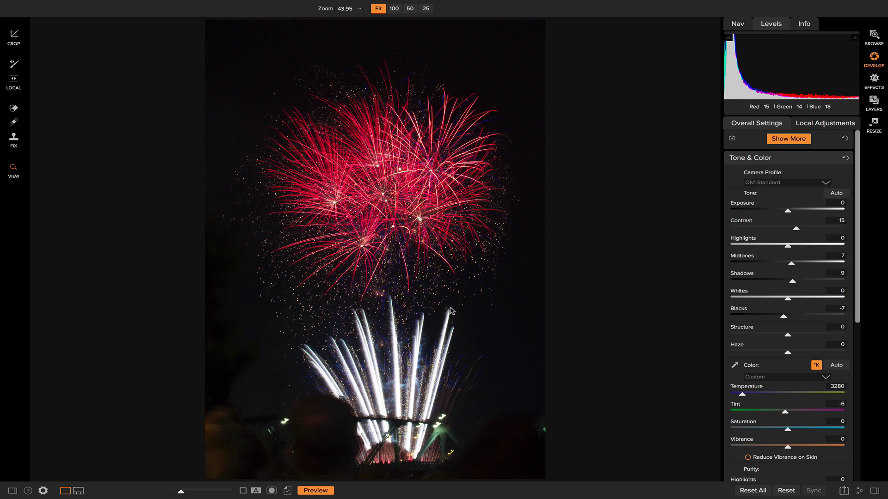
- In the Effects module, add a Dynamic Contrast filter from the filter list
left_click(879, 82)
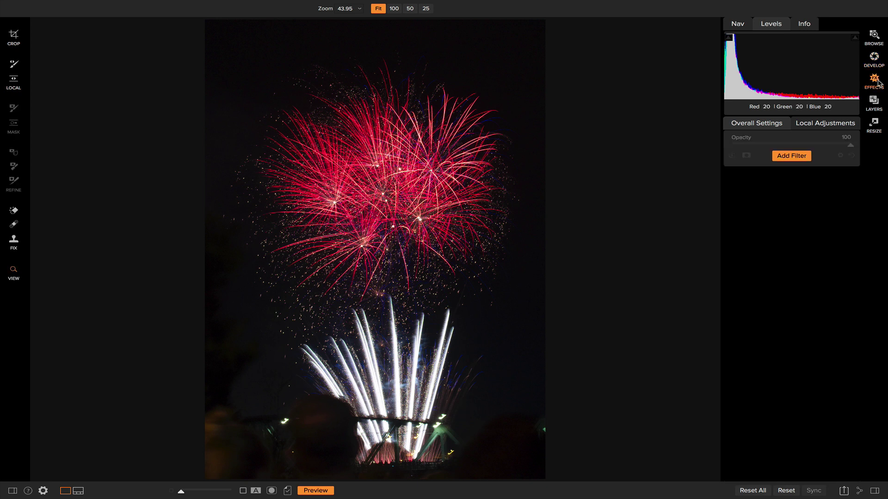
left_click(803, 156)
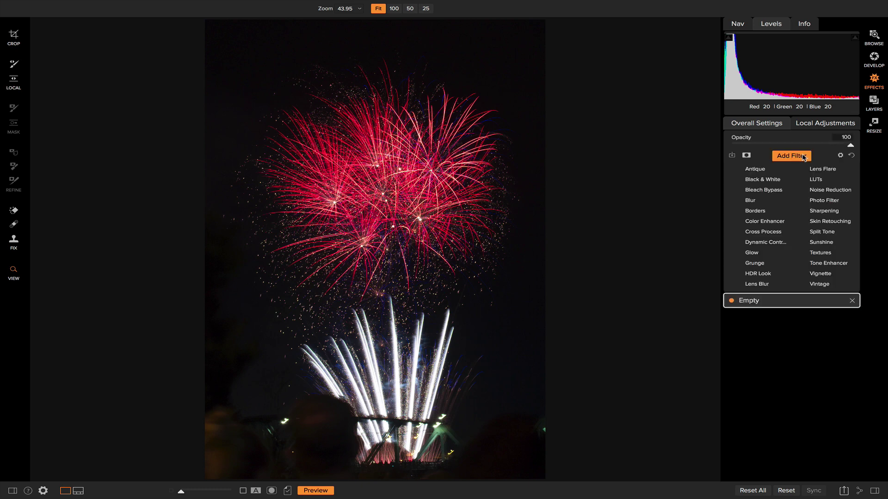
left_click(776, 241)
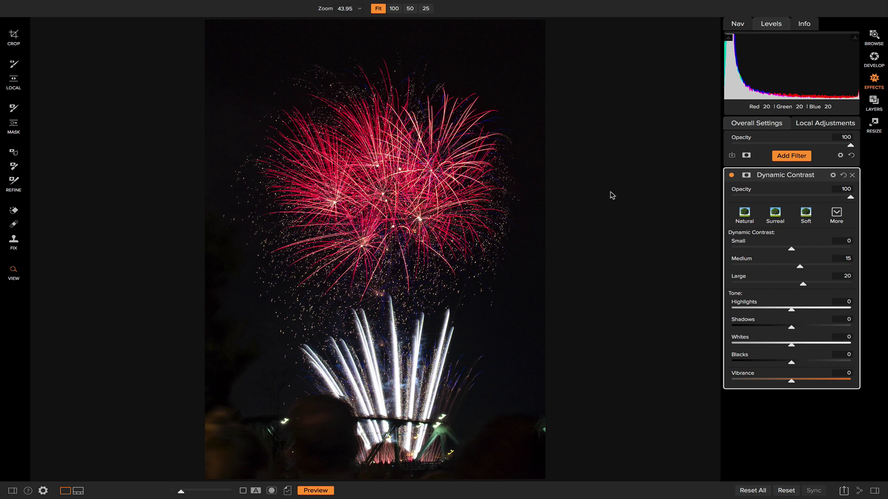
- Give Dynamic Contrast a luminosity mask, view it, and invert then restore it
left_click(747, 176)
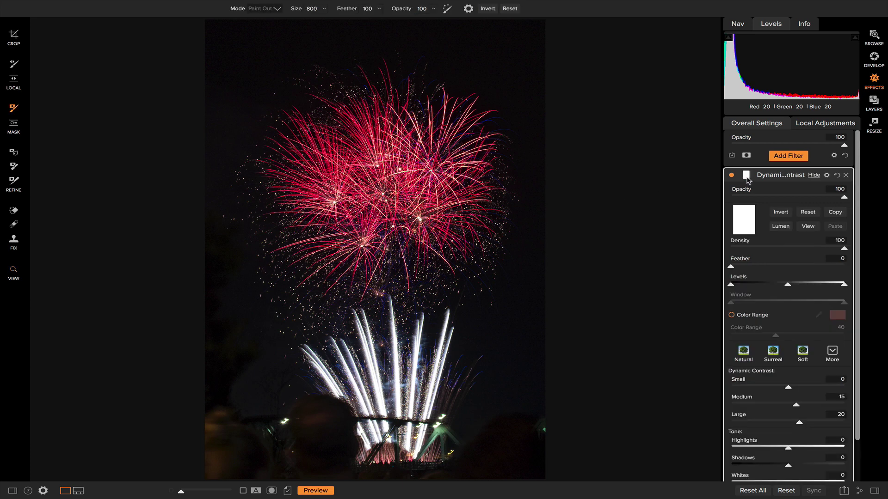
left_click(780, 226)
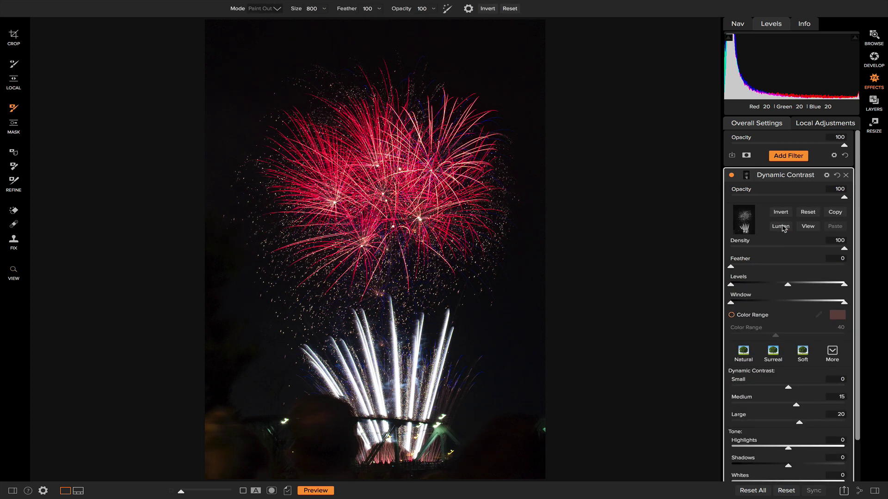
left_click(806, 228)
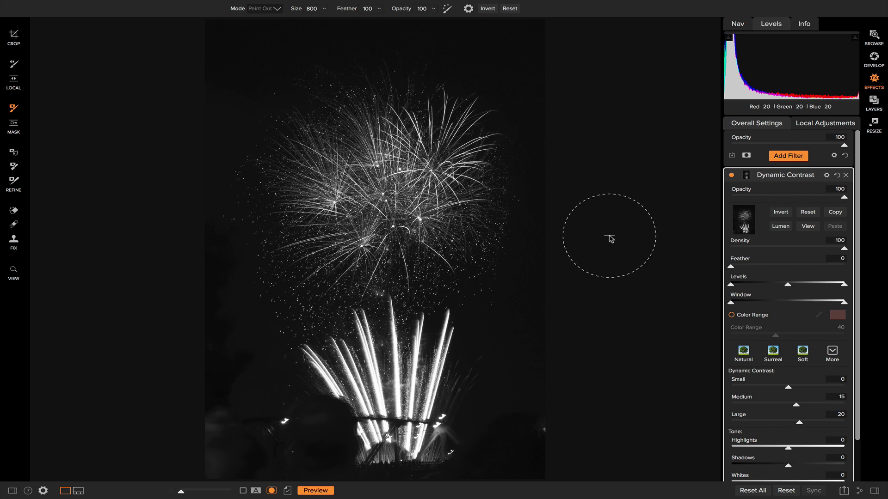
left_click(783, 215)
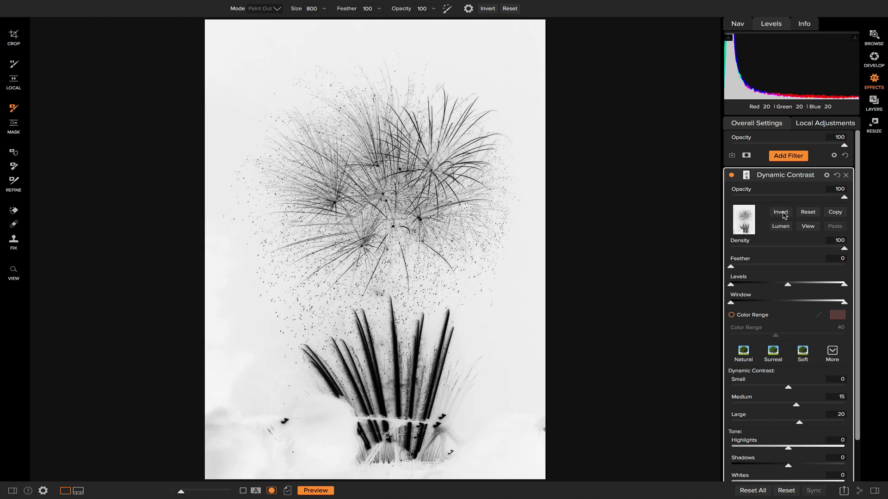
left_click(784, 215)
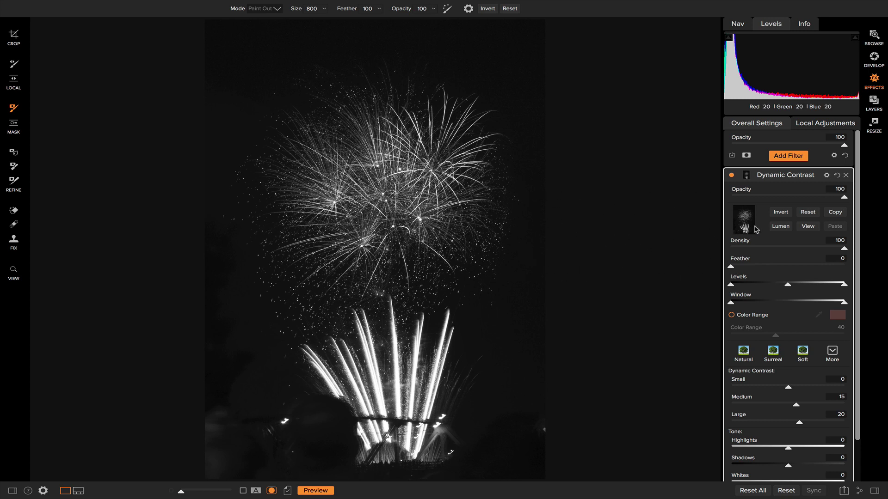
left_click(805, 227)
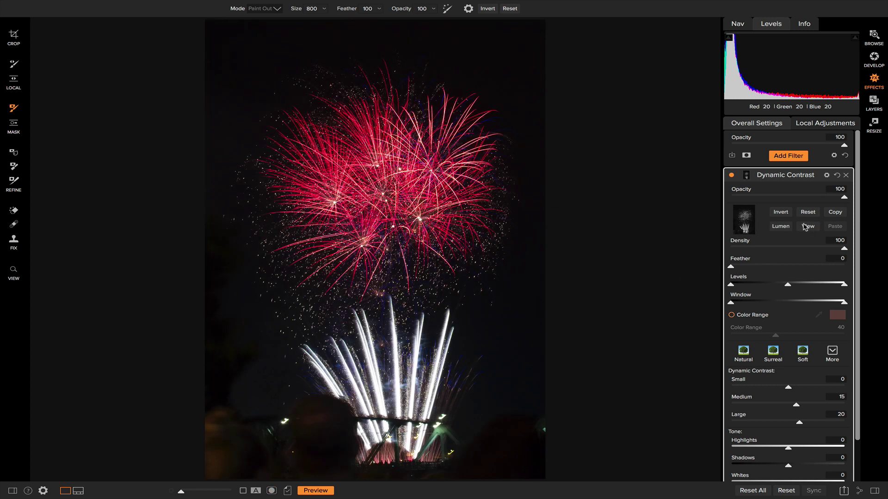
- Toggle the Dynamic Contrast filter off and on to compare, leaving it on
left_click(731, 176)
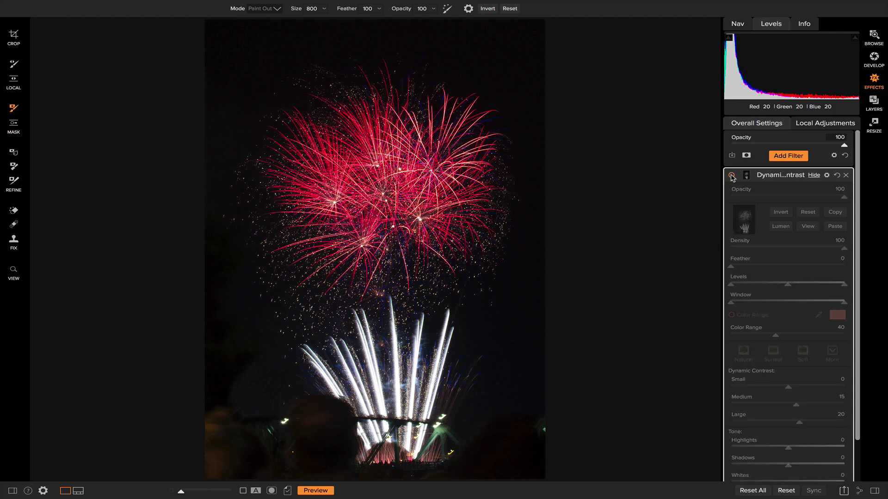
left_click(731, 175)
left_click(732, 176)
left_click(731, 176)
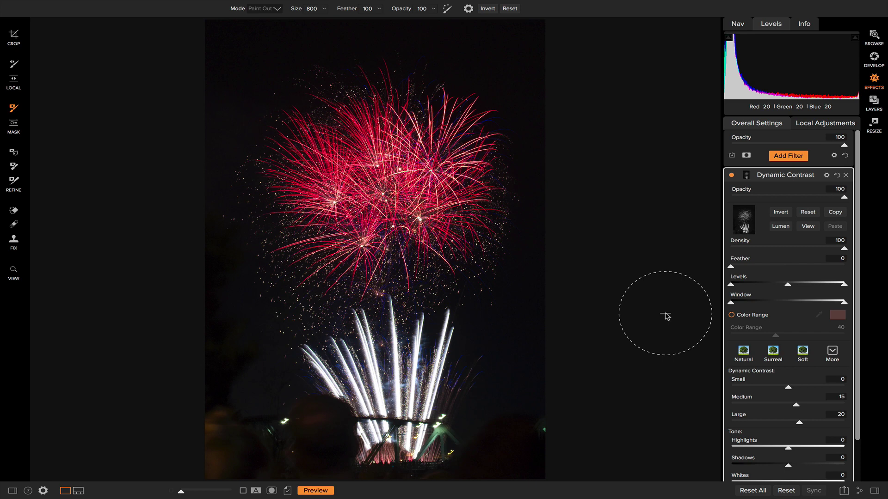
- Add a Vignette filter with the Big Softy preset and give it a mask
left_click(787, 158)
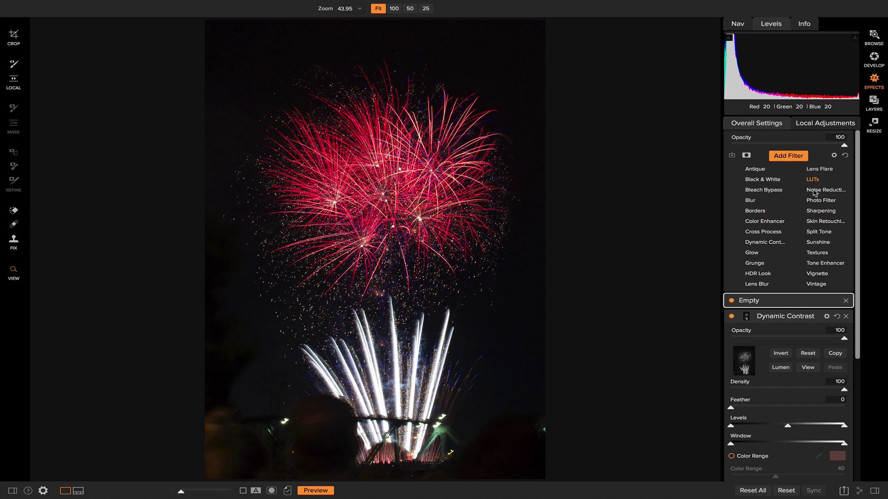
left_click(825, 276)
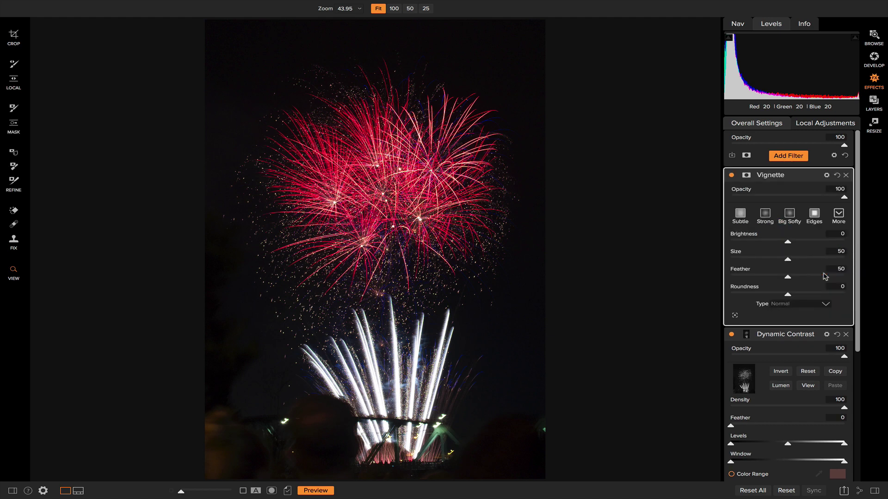
left_click(791, 218)
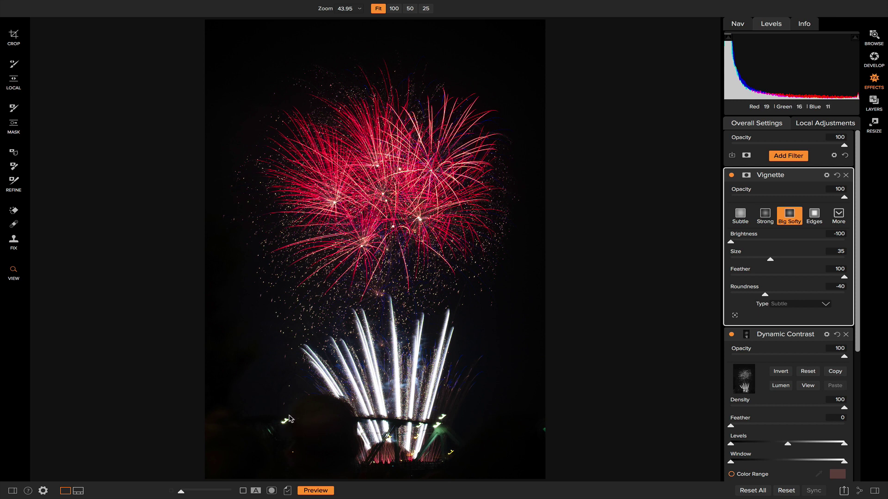
left_click(746, 176)
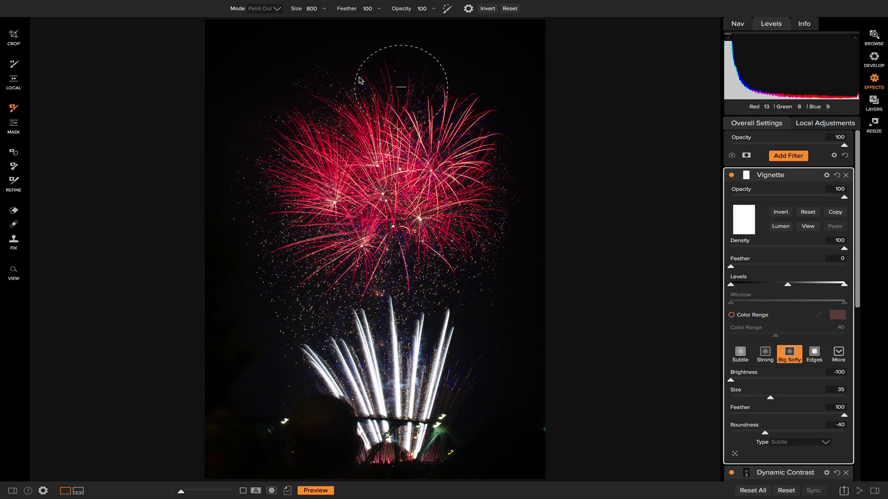
- With a 1400 Paint Out brush, erase the vignette over the top and red burst, shrink it, show the filmstrip
left_click(268, 10)
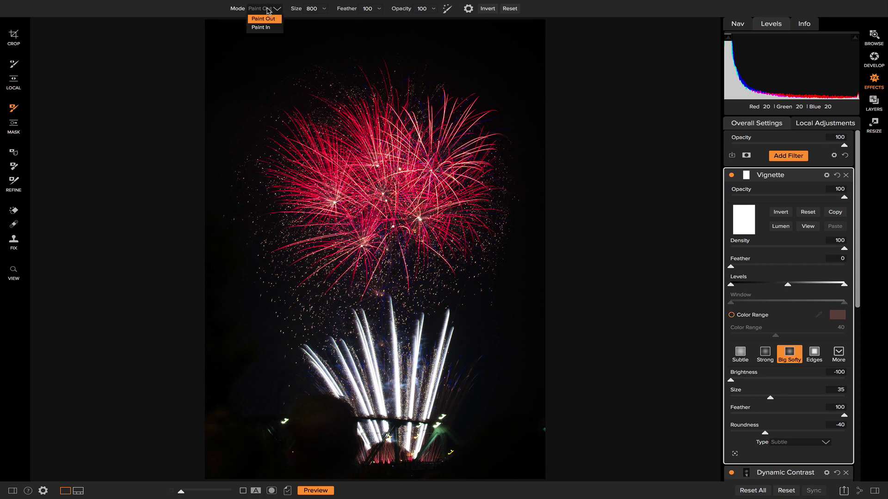
left_click(272, 20)
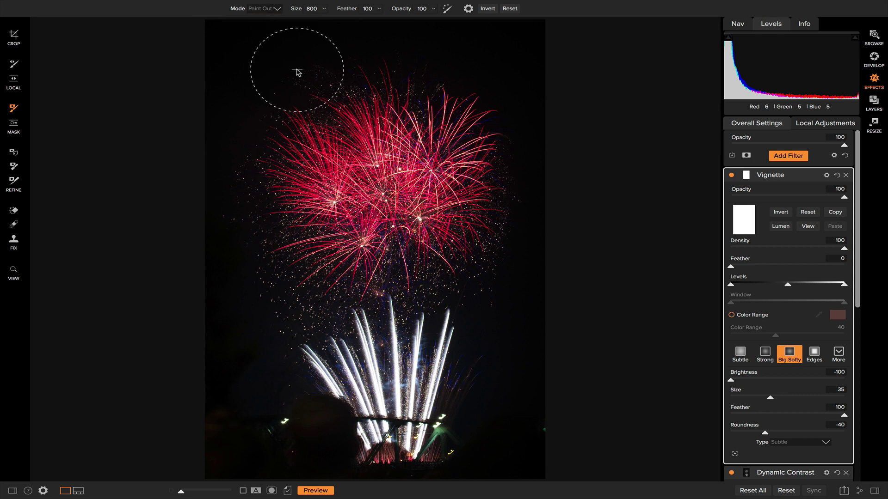
key("bracketright")
key("bracketright")
key("bracketright")
key("bracketright")
key("bracketright")
key("bracketright")
mouse_move(539, 54)
left_mouse_down()
mouse_move(378, 39)
mouse_move(248, 80)
left_mouse_up()
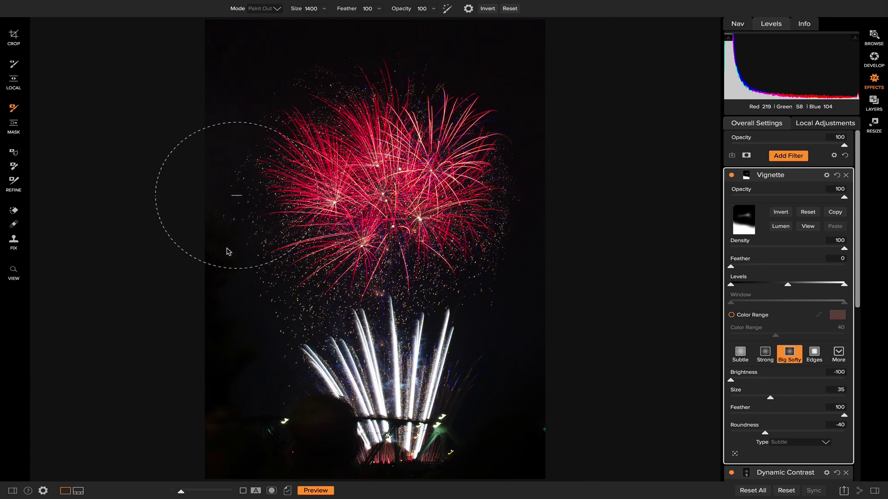
mouse_move(382, 335)
left_mouse_down()
mouse_move(349, 124)
mouse_move(480, 108)
mouse_move(530, 215)
left_mouse_up()
left_click_drag(771, 396, 726, 404)
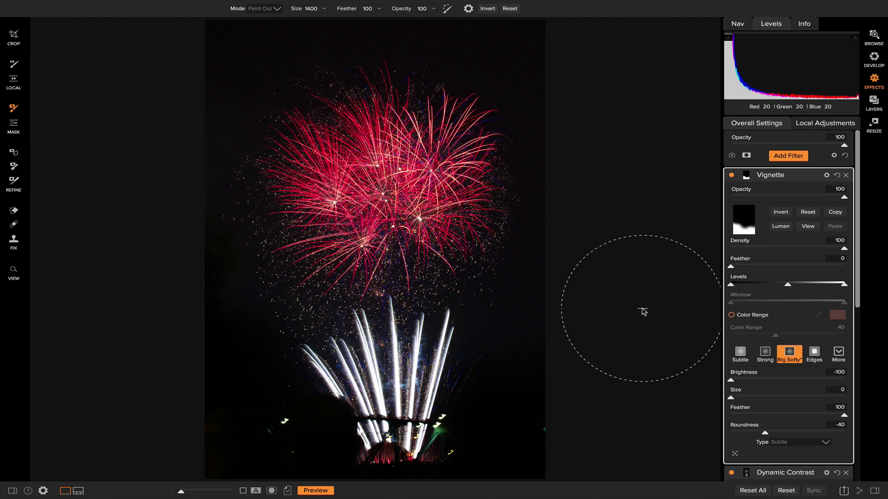
key("ctrl+shift+f")
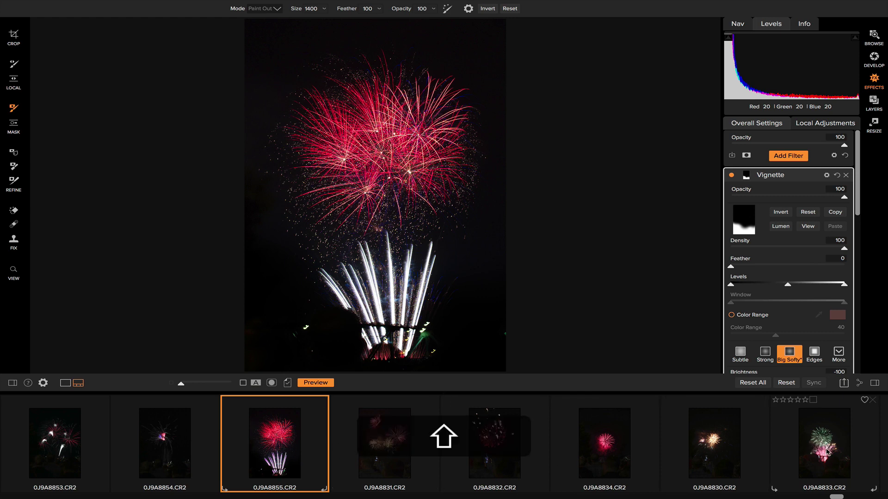
- Sync the edits to shots 0J9A8831–0J9A8833, browse them, and return to 0J9A8855
left_click(828, 450, "shift")
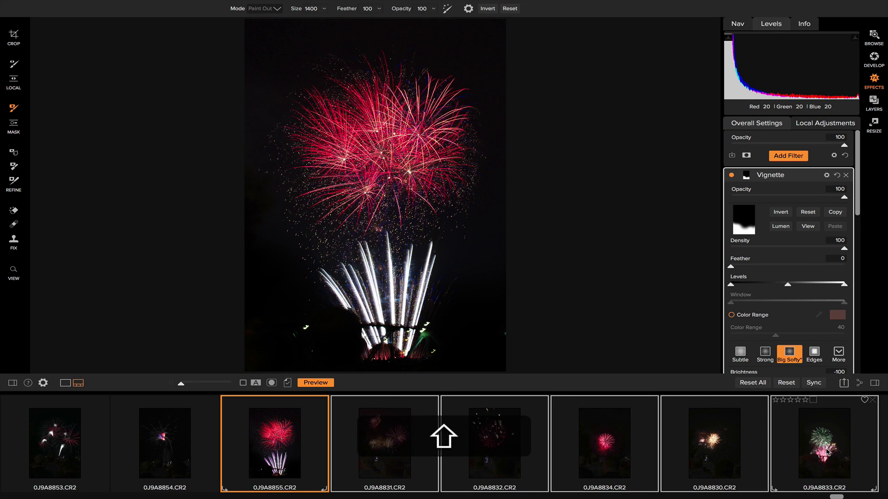
left_click(814, 384)
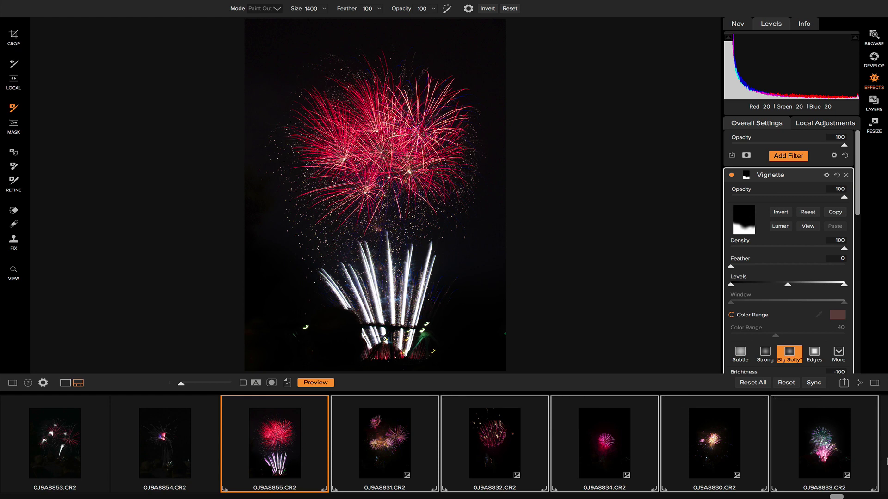
left_click(382, 435)
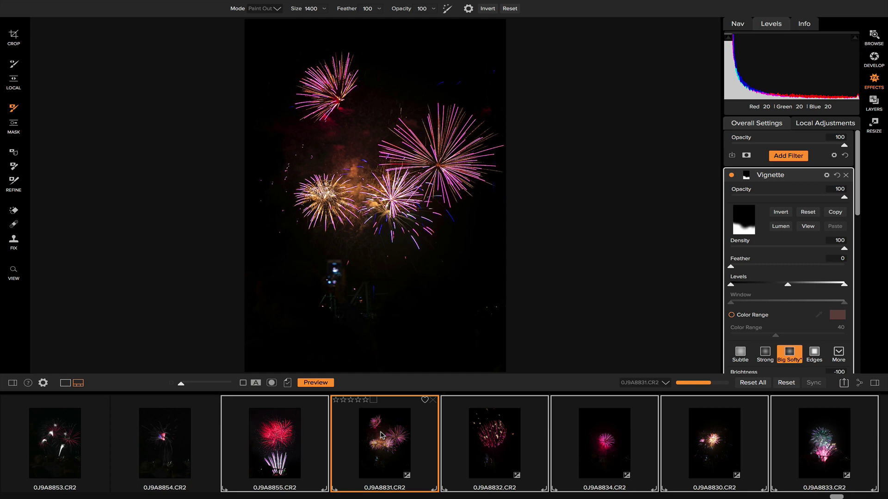
key("Right")
key("Right")
key("Right")
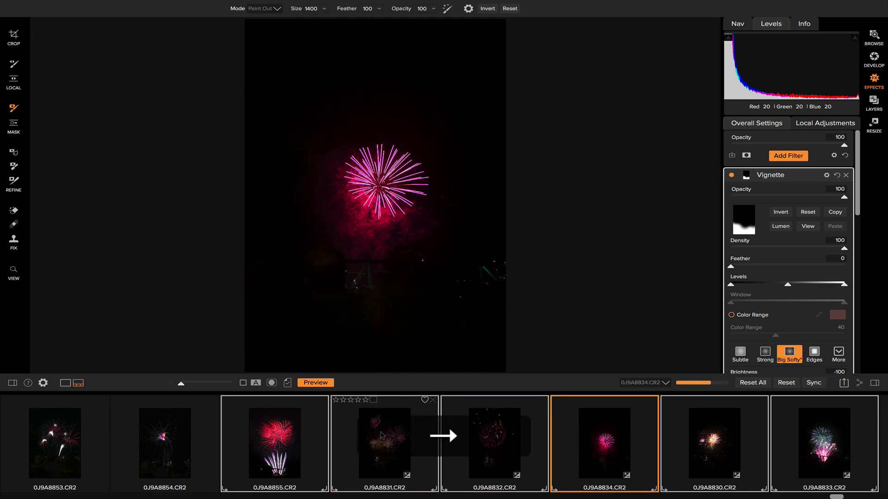
key("Right")
key("Left")
key("Left")
key("Left")
key("Left")
key("Left")
key("Left")
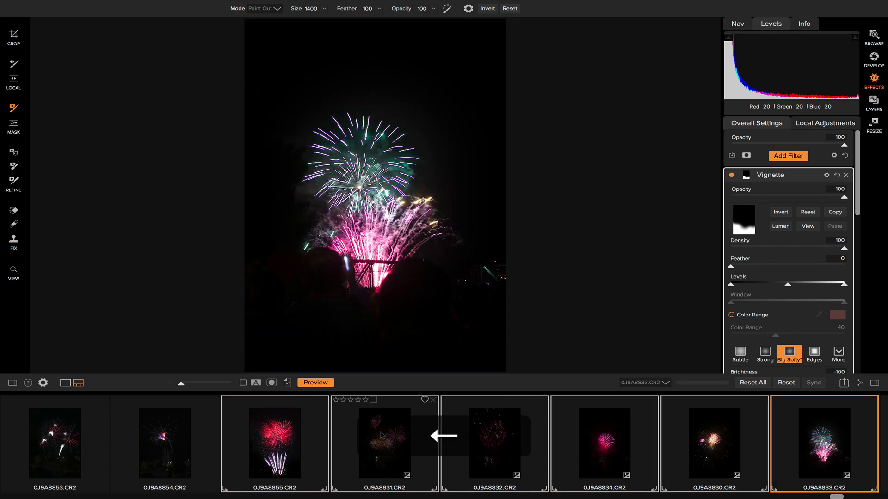
key("Right")
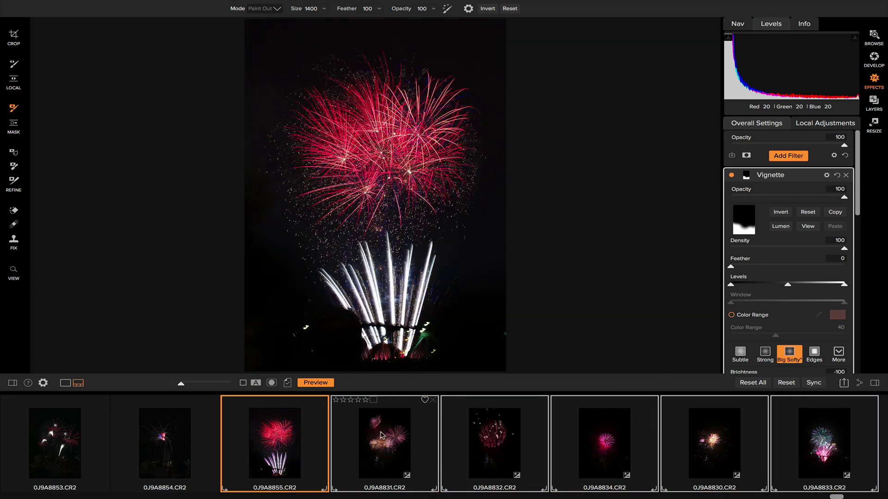